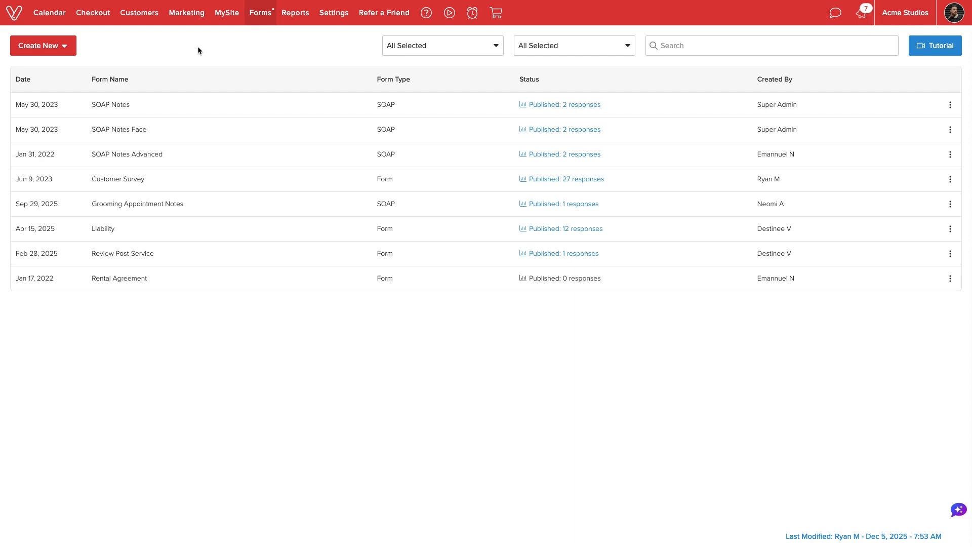
{"action": "left_click", "coordinate": [64, 45]}
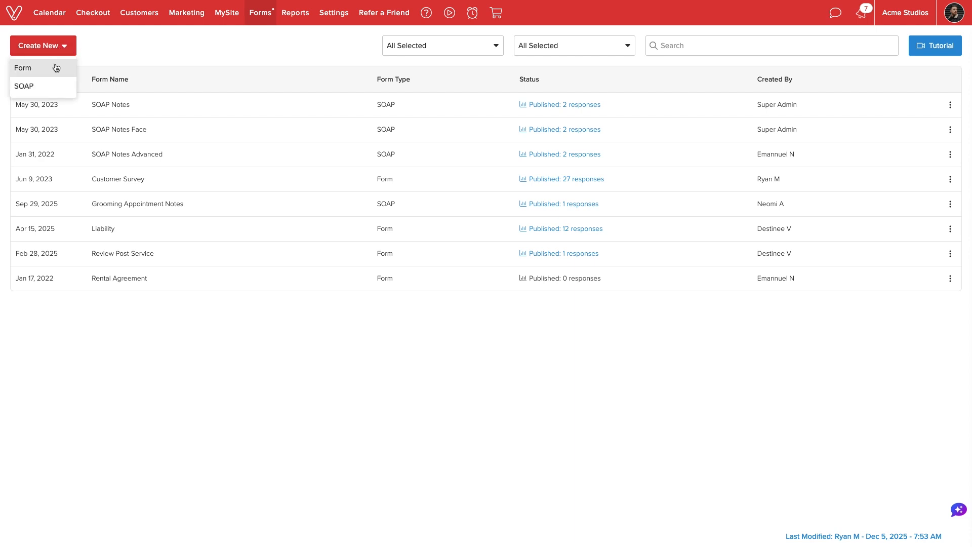
{"action": "left_click", "coordinate": [55, 67]}
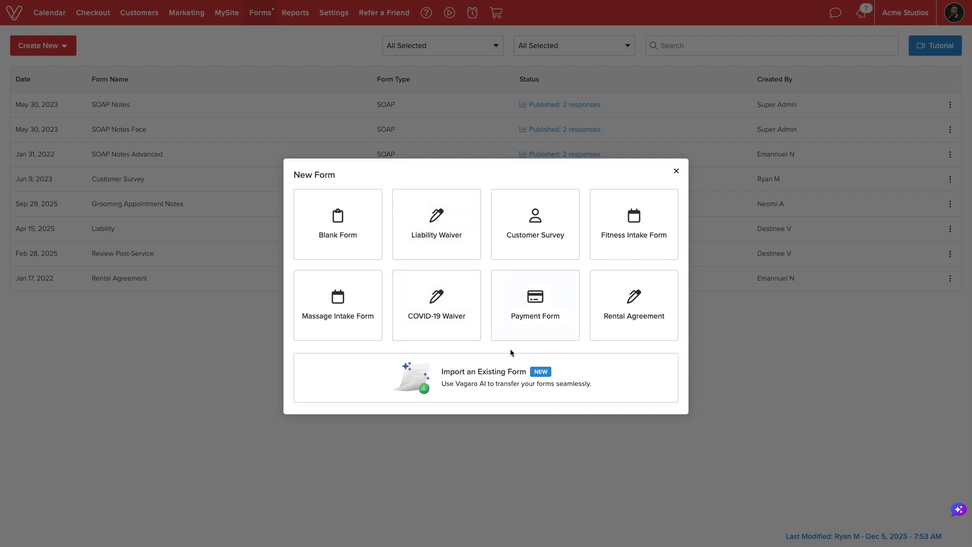
{"action": "left_click", "coordinate": [532, 385]}
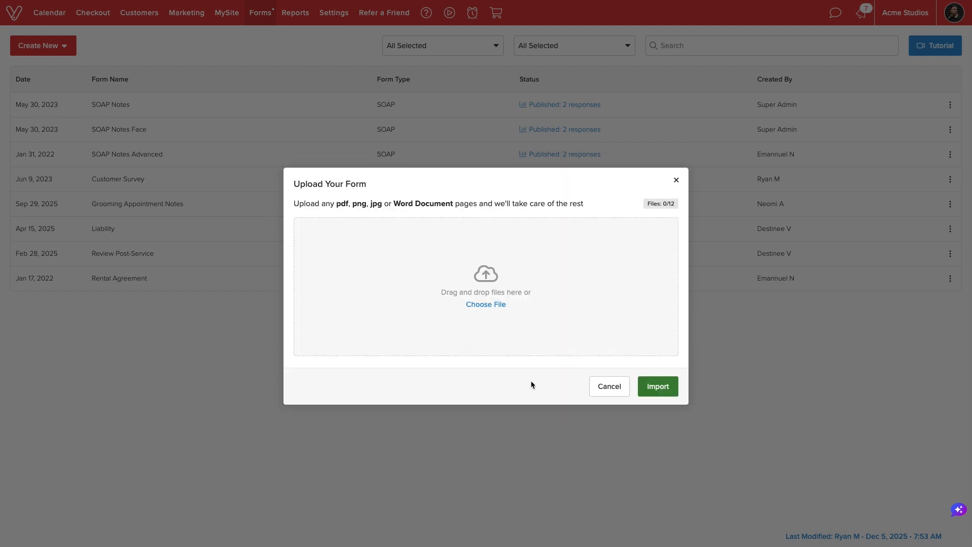
{"action": "left_click", "coordinate": [603, 387]}
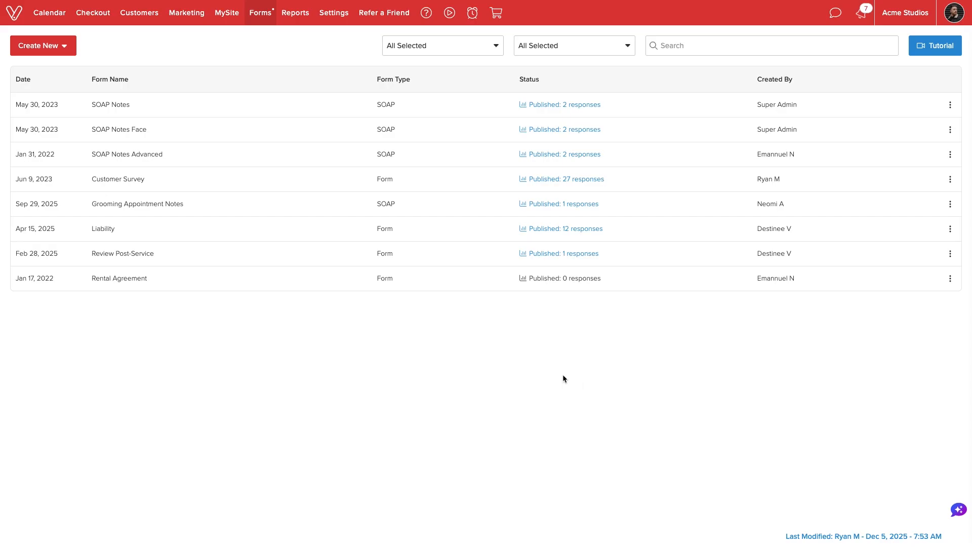
Create a new blank form and title it "Fitness Intake Form"
{"action": "left_click", "coordinate": [64, 46]}
{"action": "left_click", "coordinate": [64, 67]}
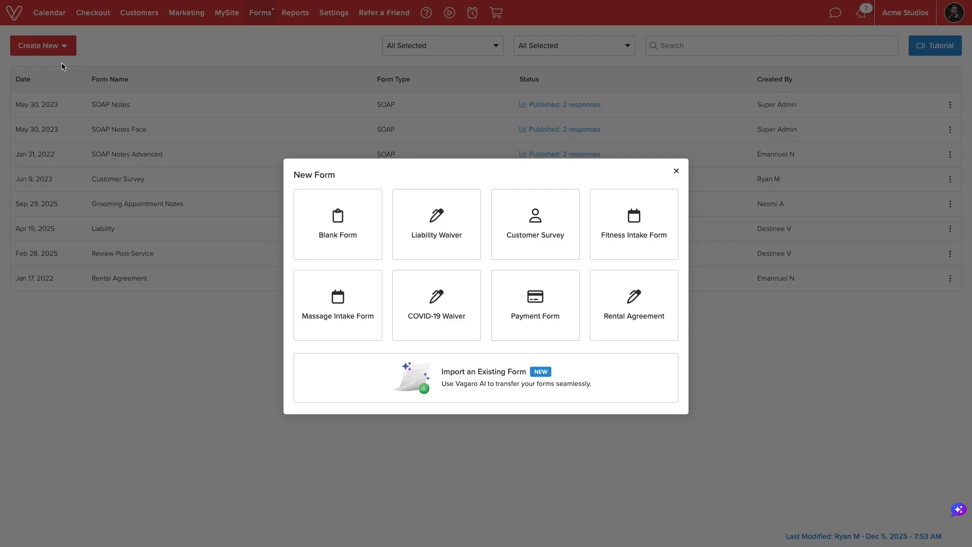
{"action": "left_click", "coordinate": [342, 214]}
{"action": "type", "text": "Fitnes"}
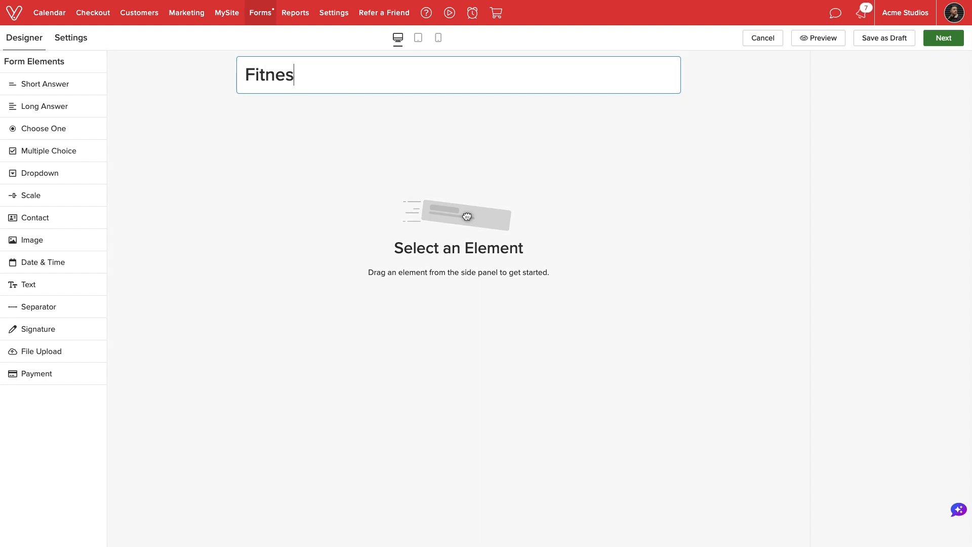
{"action": "type", "text": "s Intake Form"}
{"action": "left_click", "coordinate": [329, 246]}
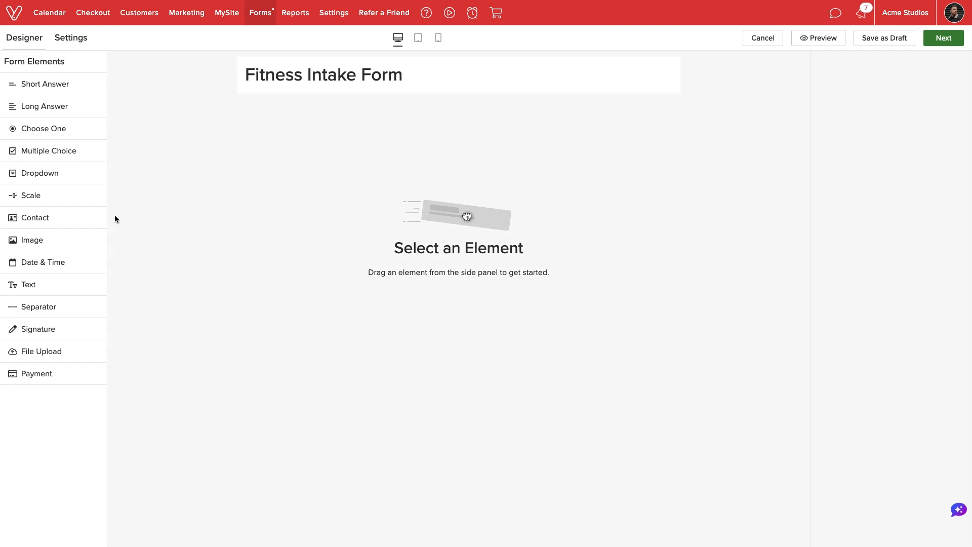
Add a short answer question titled "What is your target weight?" and make it a required field
{"action": "left_click_drag", "start_coordinate": [82, 87], "coordinate": [362, 199]}
{"action": "left_click", "coordinate": [839, 118]}
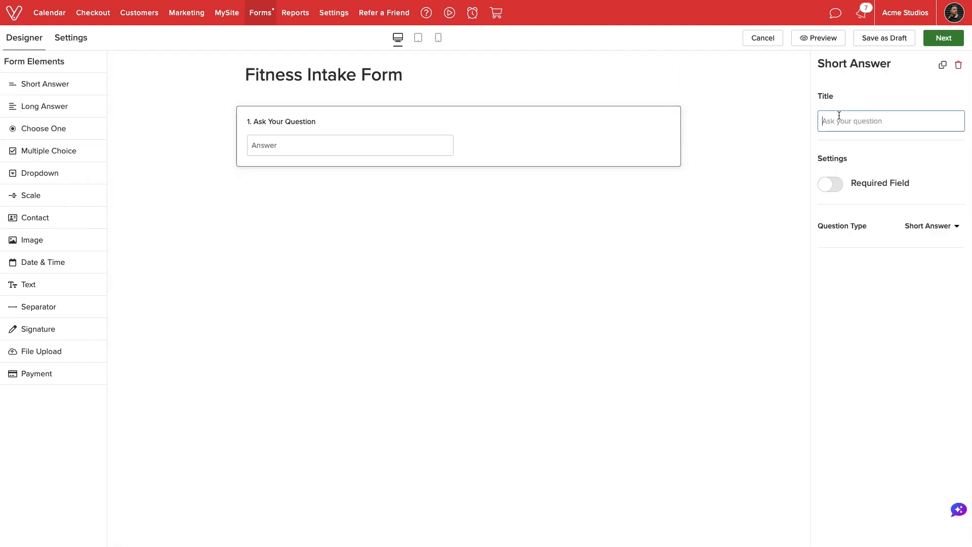
{"action": "type", "text": "What is your "}
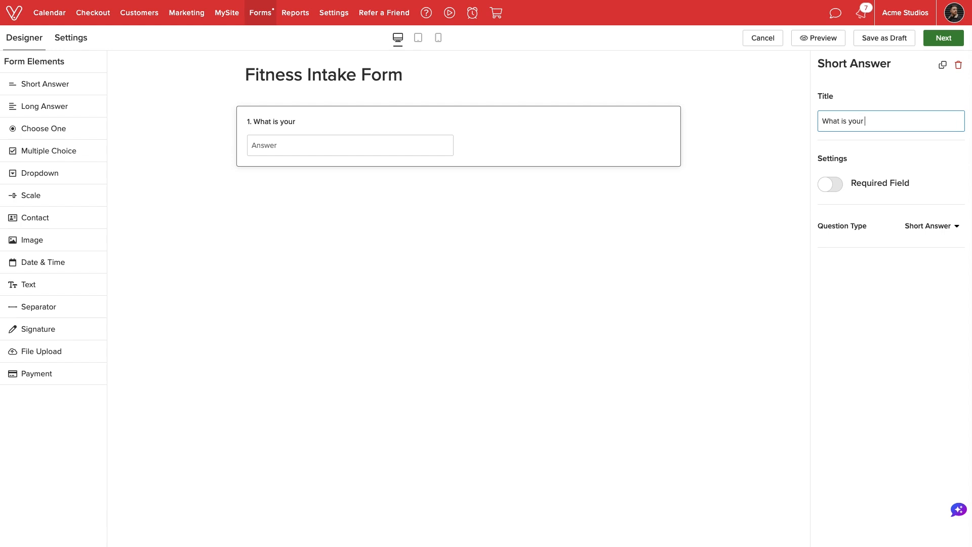
{"action": "type", "text": "target weight?"}
{"action": "left_click", "coordinate": [890, 157]}
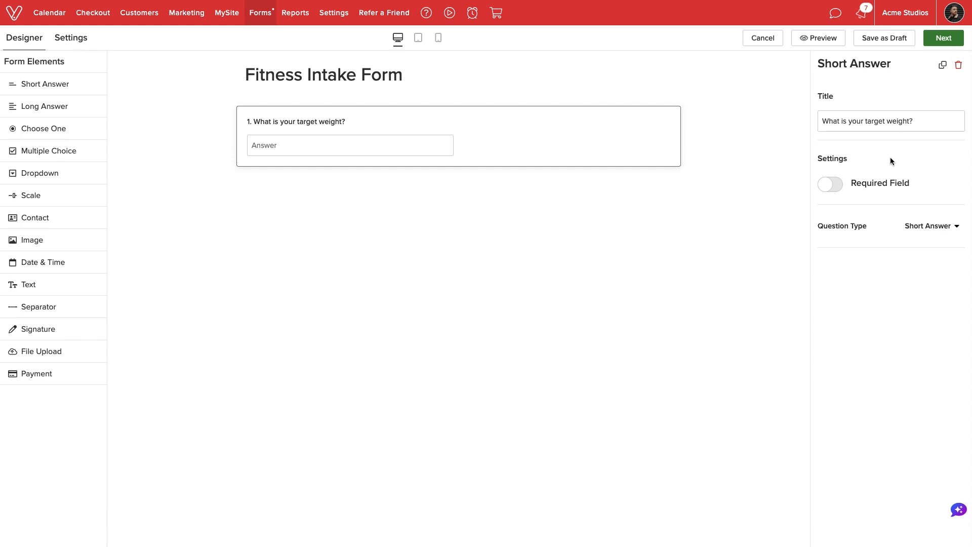
{"action": "left_click", "coordinate": [836, 185]}
{"action": "left_click", "coordinate": [914, 228]}
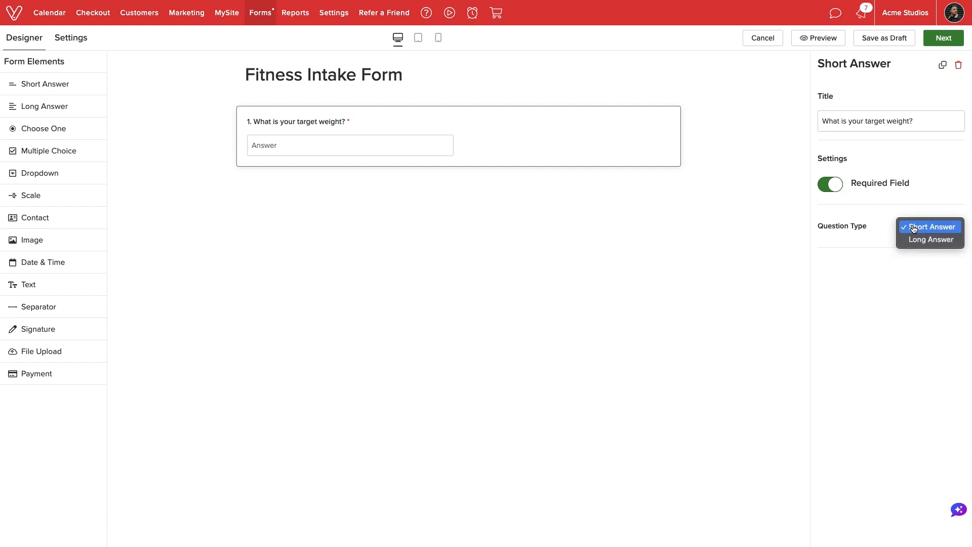
{"action": "left_click", "coordinate": [890, 209]}
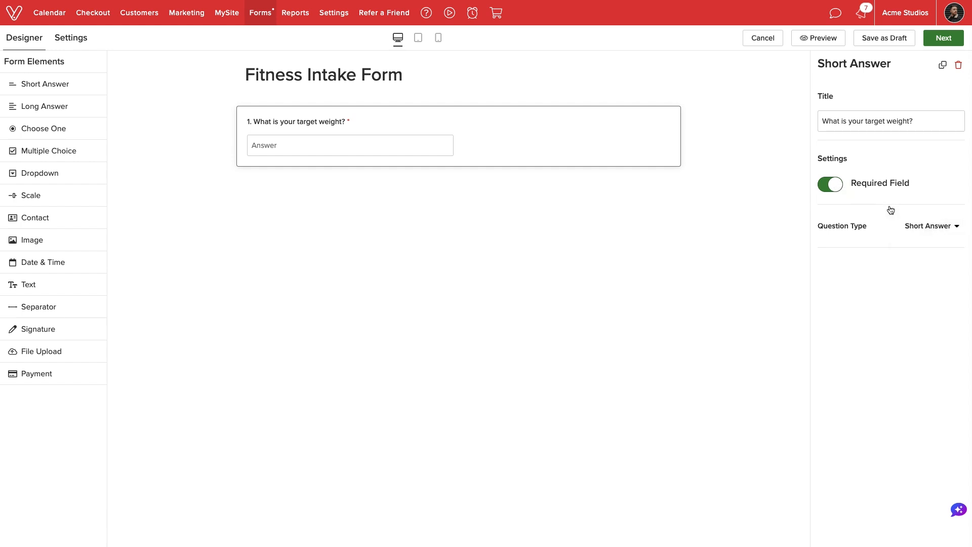
Duplicate the target weight question and retitle the copy "What is your current weight?"
{"action": "left_click", "coordinate": [944, 70]}
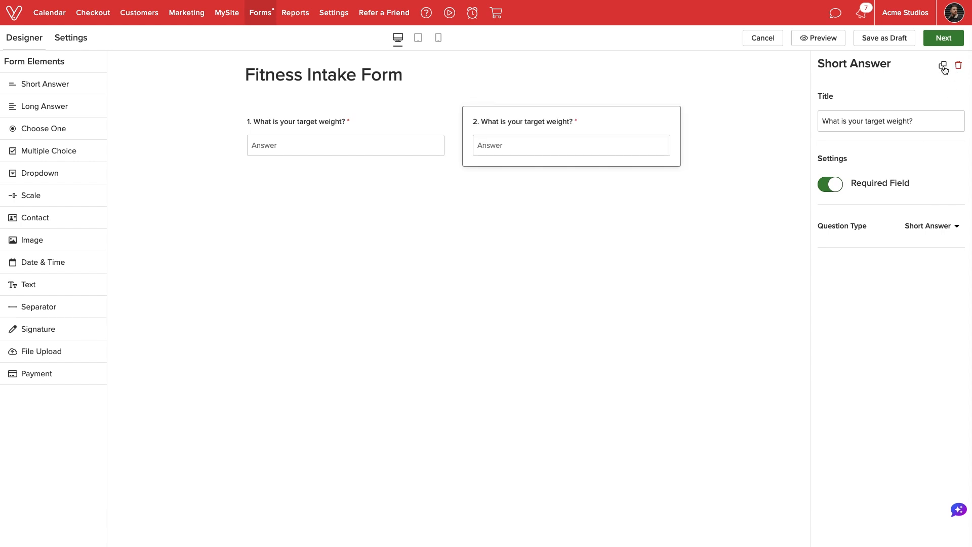
{"action": "double_click", "coordinate": [886, 122]}
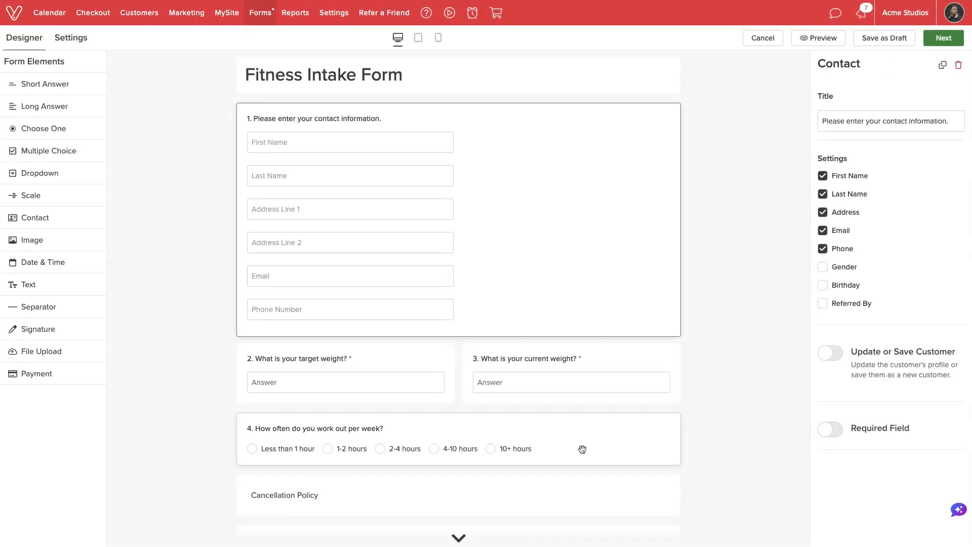
Review the settings of the workout frequency question, the cancellation policy text and the contact information element
{"action": "left_click", "coordinate": [583, 450]}
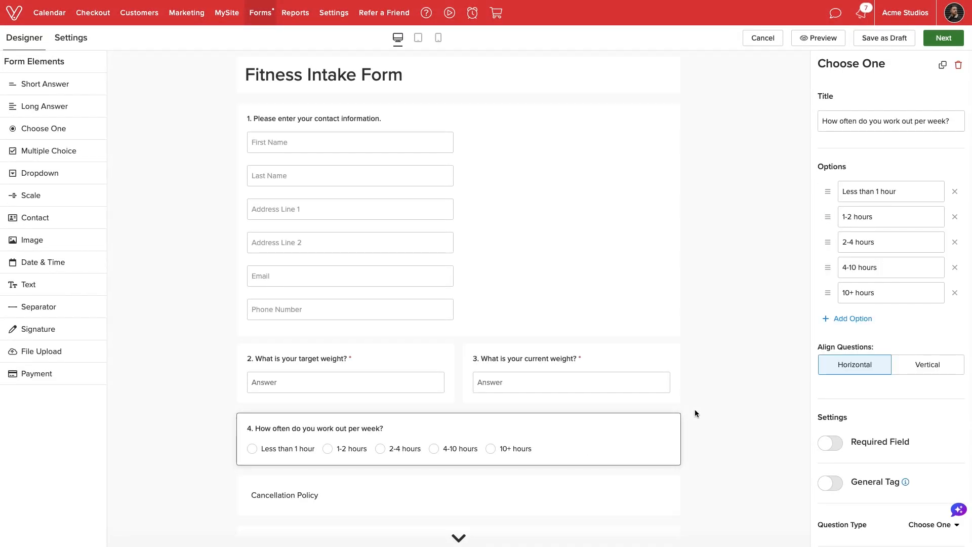
{"action": "scroll", "coordinate": [695, 413], "scroll_direction": "down", "scroll_amount": 3}
{"action": "left_click", "coordinate": [591, 421]}
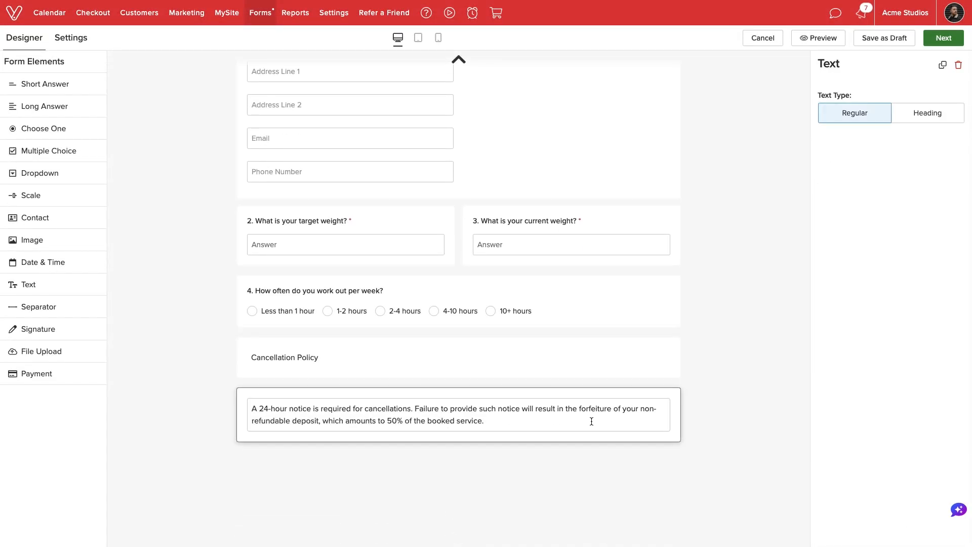
{"action": "scroll", "coordinate": [592, 421], "scroll_direction": "up", "scroll_amount": 3}
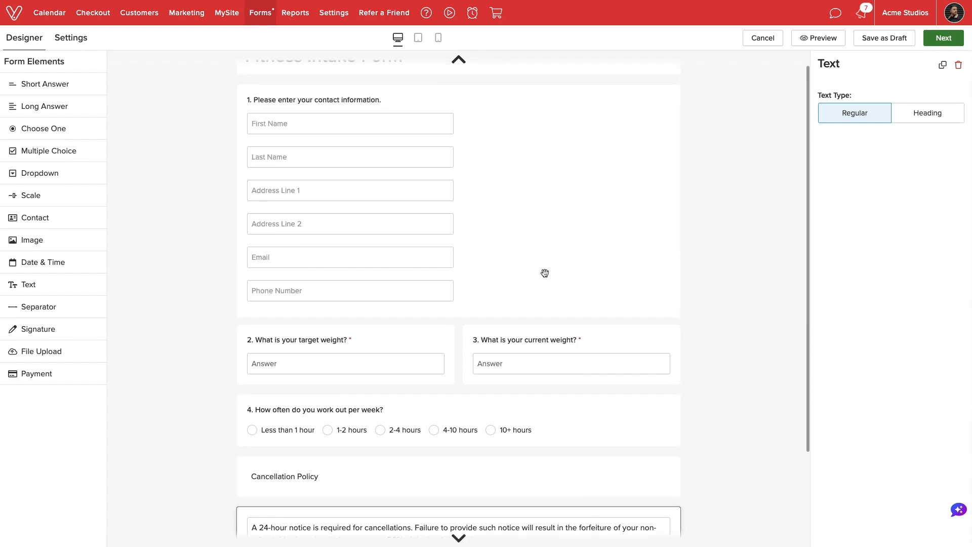
{"action": "left_click", "coordinate": [533, 251]}
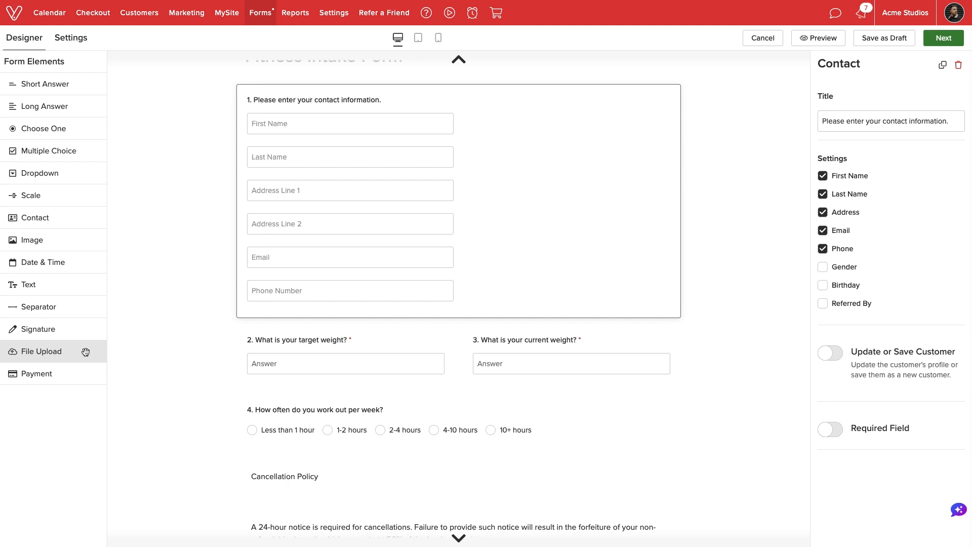
Reorder the two weight questions so the current weight question comes before the target weight question
{"action": "left_click_drag", "start_coordinate": [83, 350], "coordinate": [217, 434]}
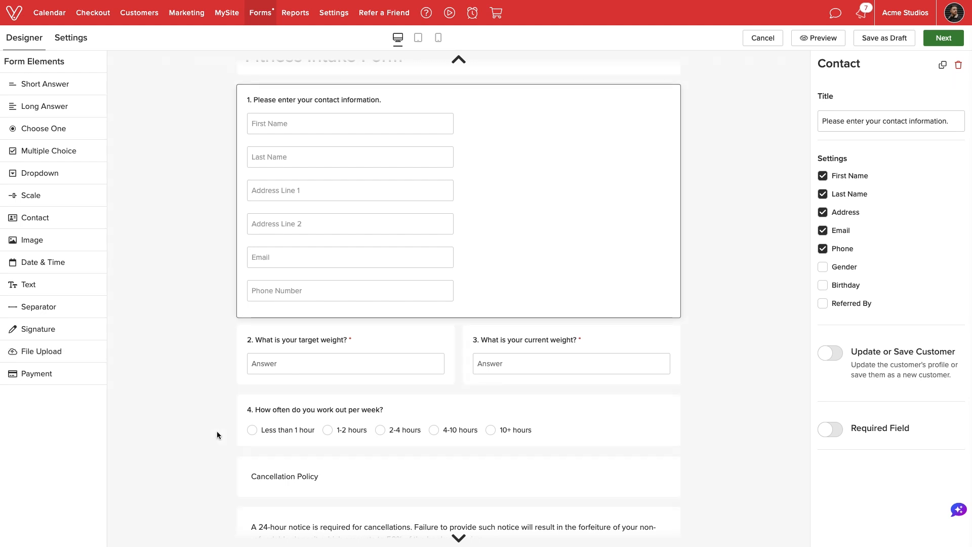
{"action": "left_click_drag", "start_coordinate": [263, 419], "coordinate": [286, 327]}
{"action": "left_click", "coordinate": [286, 326]}
{"action": "left_click_drag", "start_coordinate": [304, 401], "coordinate": [312, 319]}
{"action": "left_click_drag", "start_coordinate": [328, 468], "coordinate": [294, 341]}
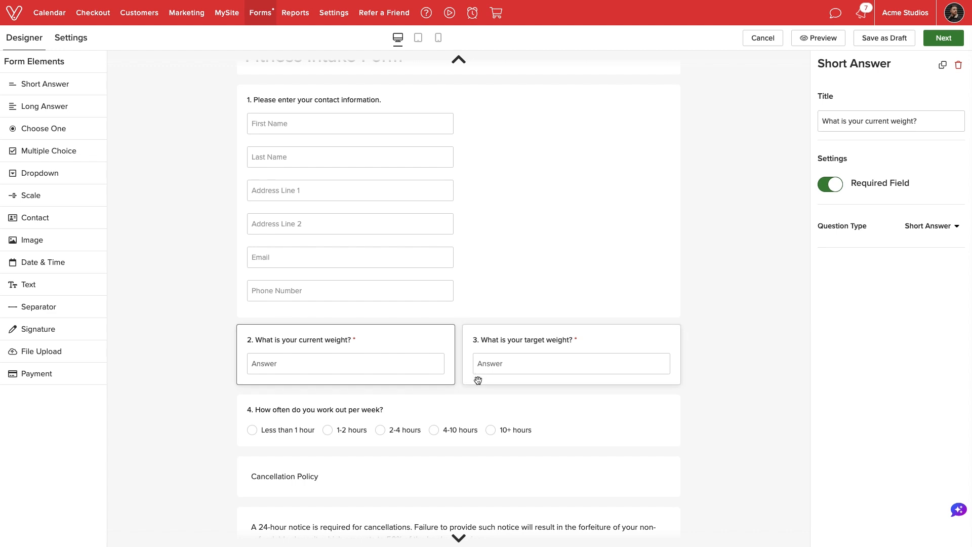
Check the form's layout in the tablet and mobile views, and return to the desktop view
{"action": "scroll", "coordinate": [445, 197], "scroll_direction": "up", "scroll_amount": 1}
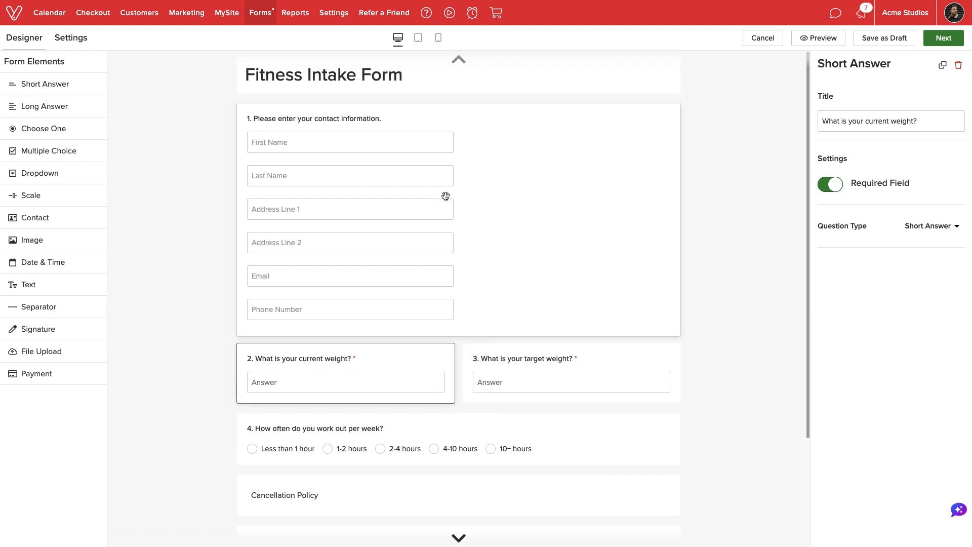
{"action": "left_click", "coordinate": [418, 39]}
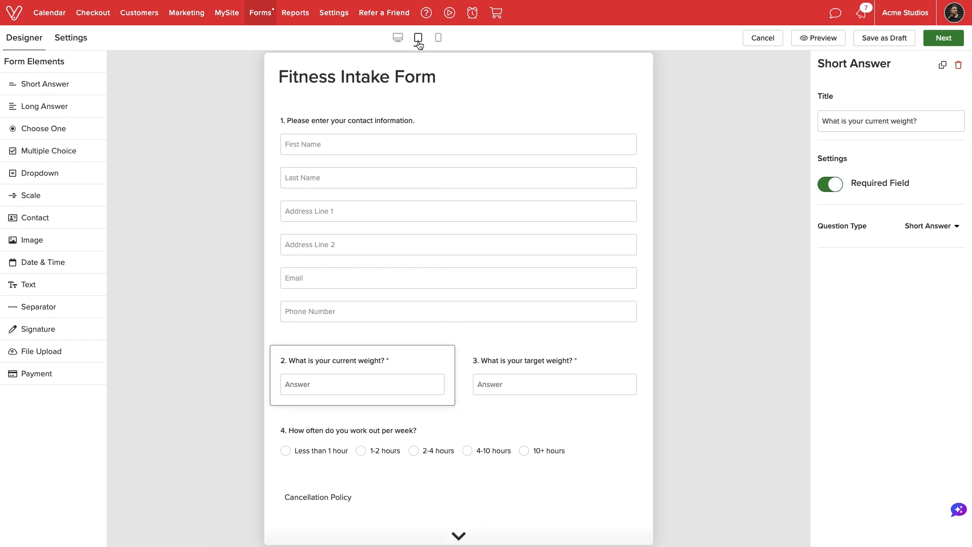
{"action": "left_click", "coordinate": [439, 38]}
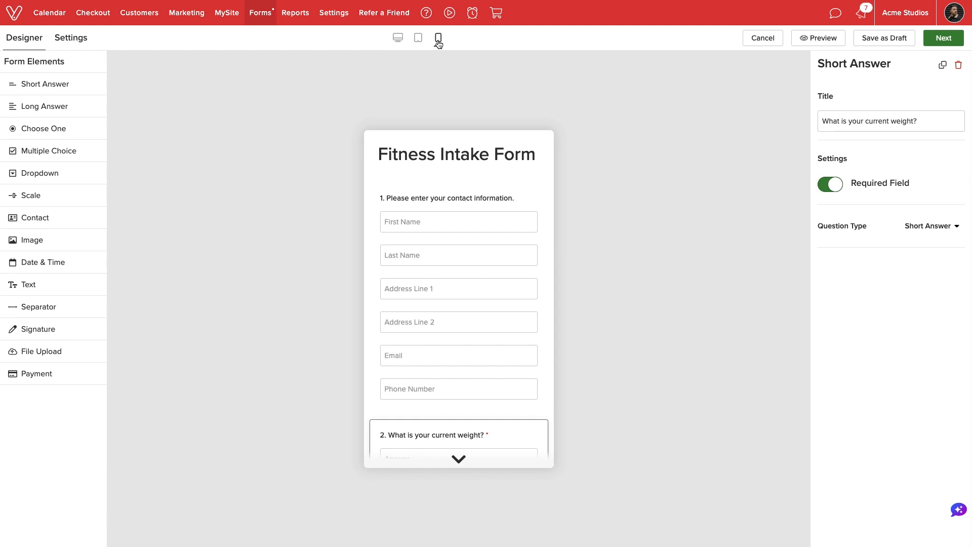
{"action": "left_click", "coordinate": [398, 40]}
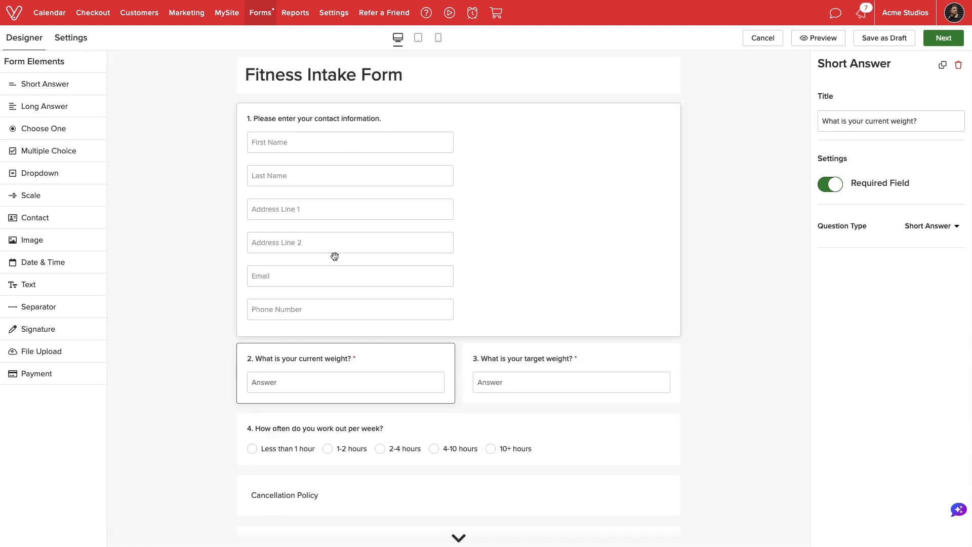
Add a customer signature element below the cancellation policy text and title it "Please sign here."
{"action": "scroll", "coordinate": [334, 256], "scroll_direction": "down", "scroll_amount": 3}
{"action": "left_click_drag", "start_coordinate": [81, 329], "coordinate": [313, 466]}
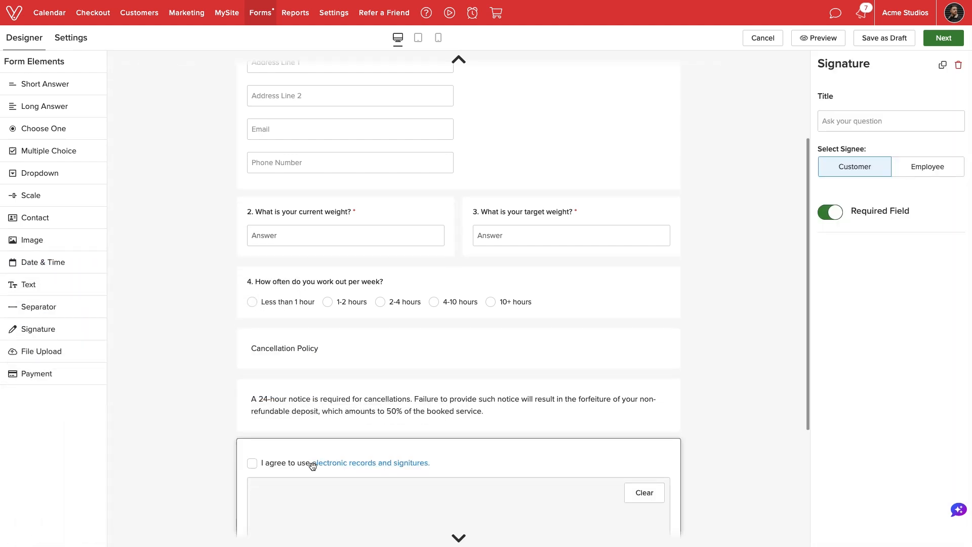
{"action": "left_click", "coordinate": [859, 127]}
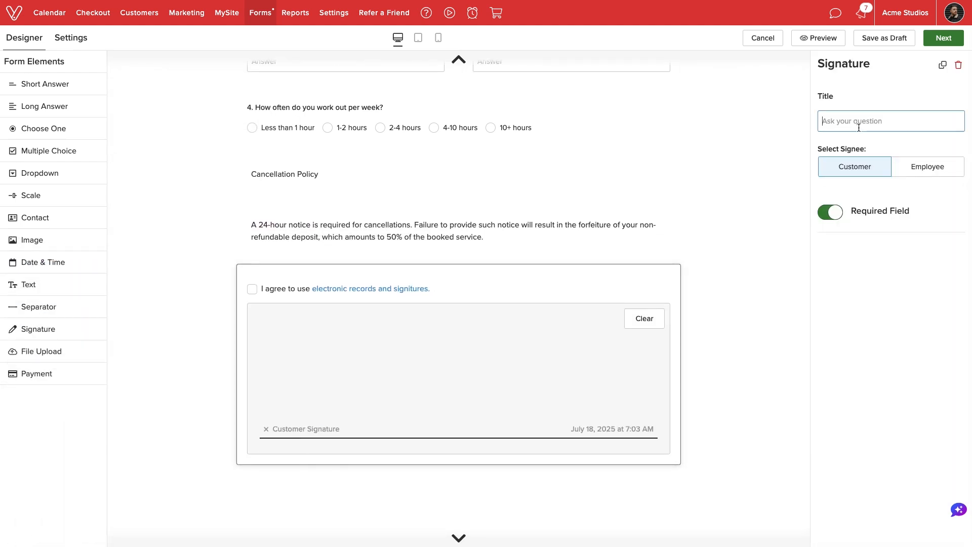
{"action": "type", "text": "Pleas"}
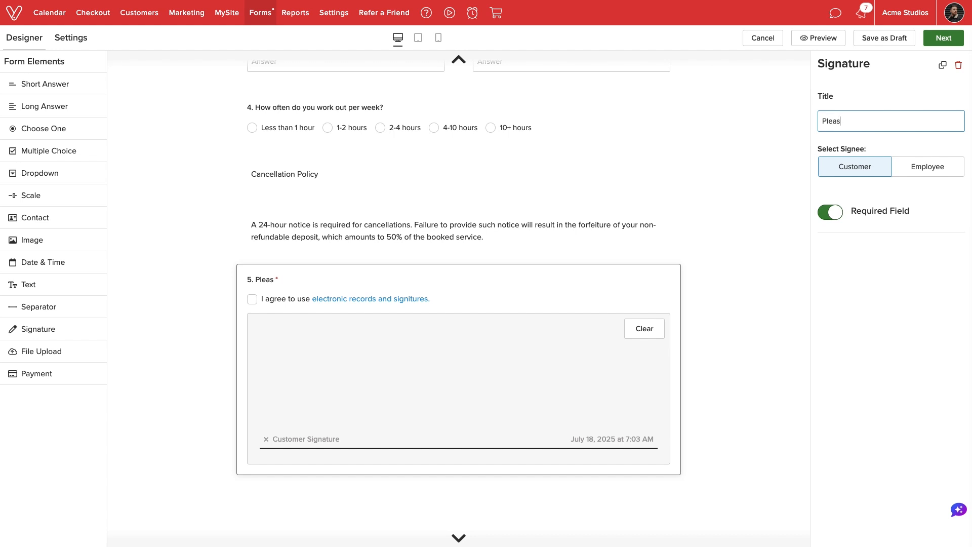
{"action": "type", "text": "e sign here."}
{"action": "mouse_move", "coordinate": [104, 329]}
{"action": "left_mouse_down"}
{"action": "mouse_move", "coordinate": [176, 417]}
{"action": "mouse_move", "coordinate": [324, 506]}
{"action": "left_mouse_up"}
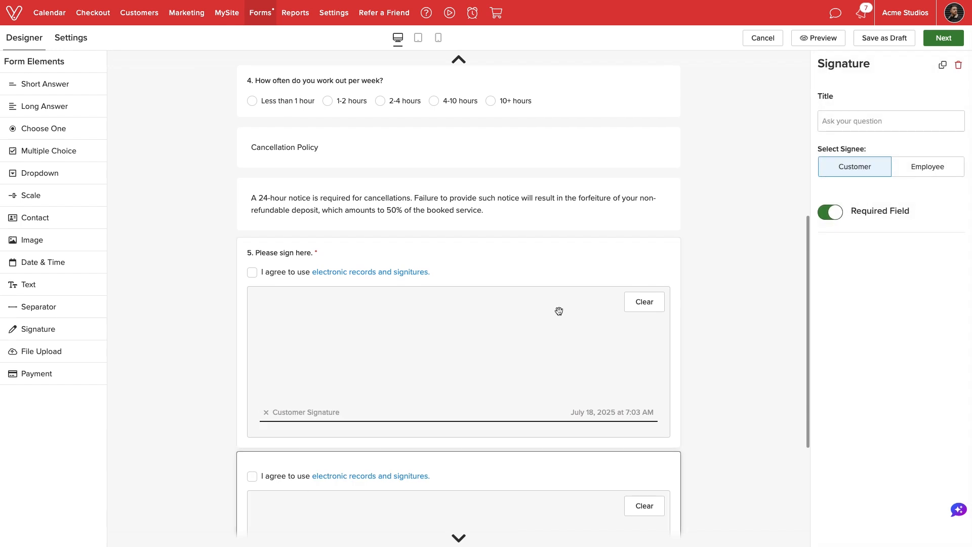
{"action": "left_click", "coordinate": [913, 176]}
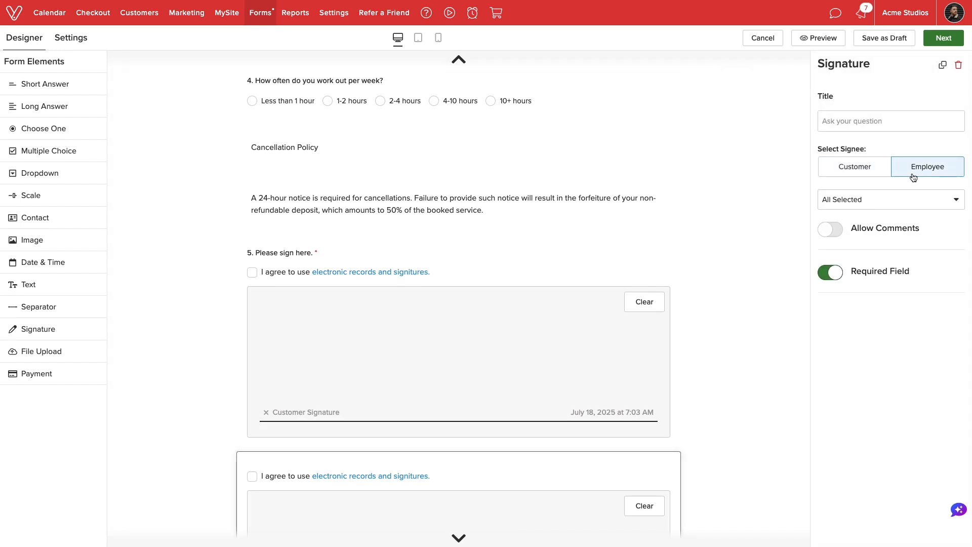
{"action": "left_click", "coordinate": [959, 65]}
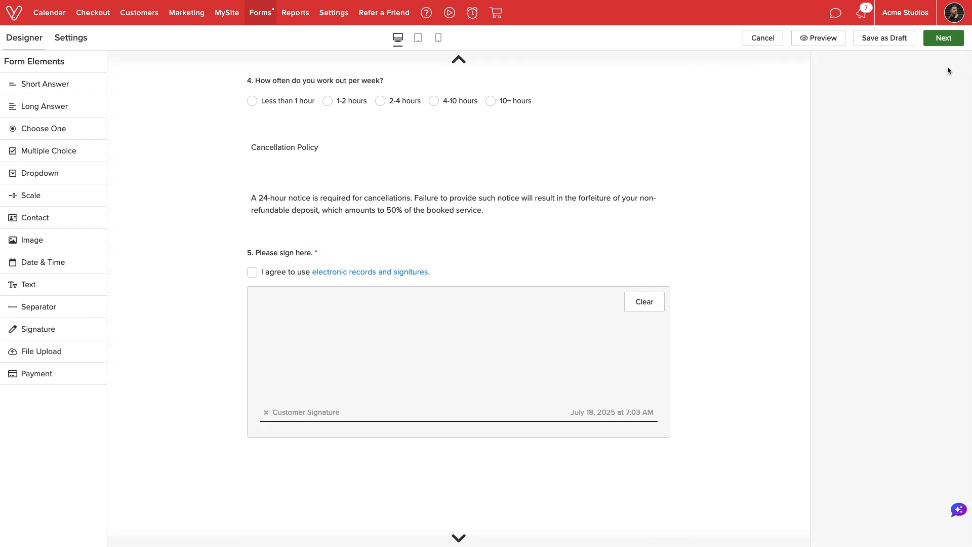
Preview the complete form from the contact fields down to the signature, and return to the designer
{"action": "left_click", "coordinate": [840, 40]}
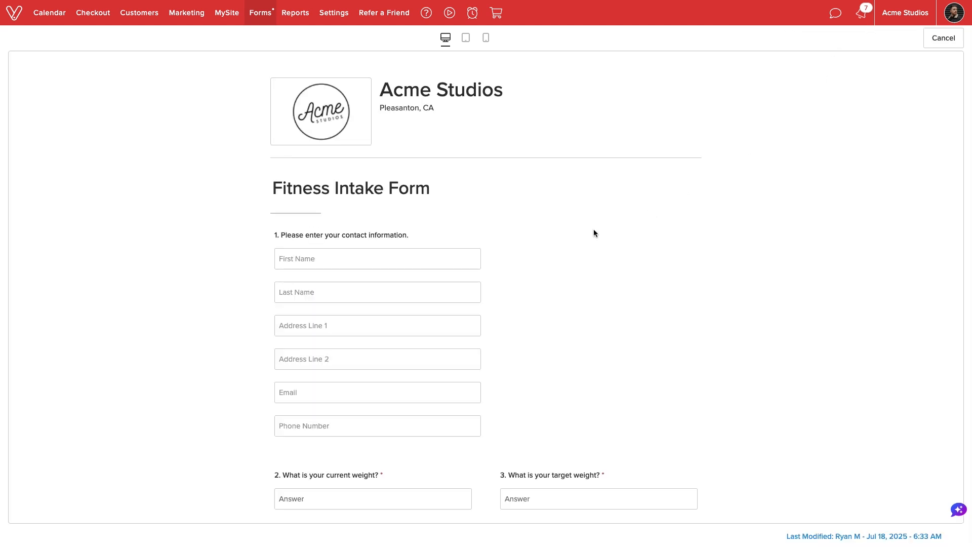
{"action": "scroll", "coordinate": [583, 234], "scroll_direction": "down", "scroll_amount": 5}
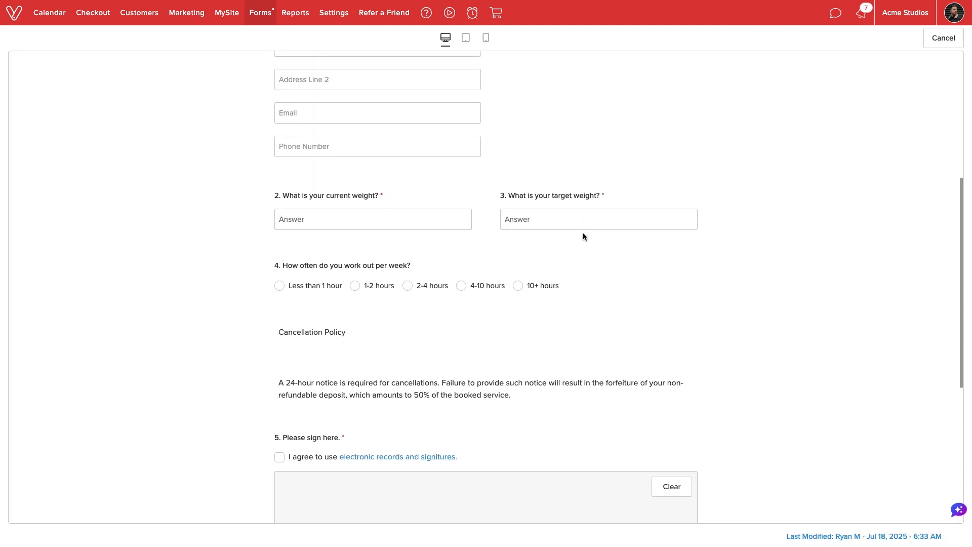
{"action": "scroll", "coordinate": [582, 233], "scroll_direction": "down", "scroll_amount": 3}
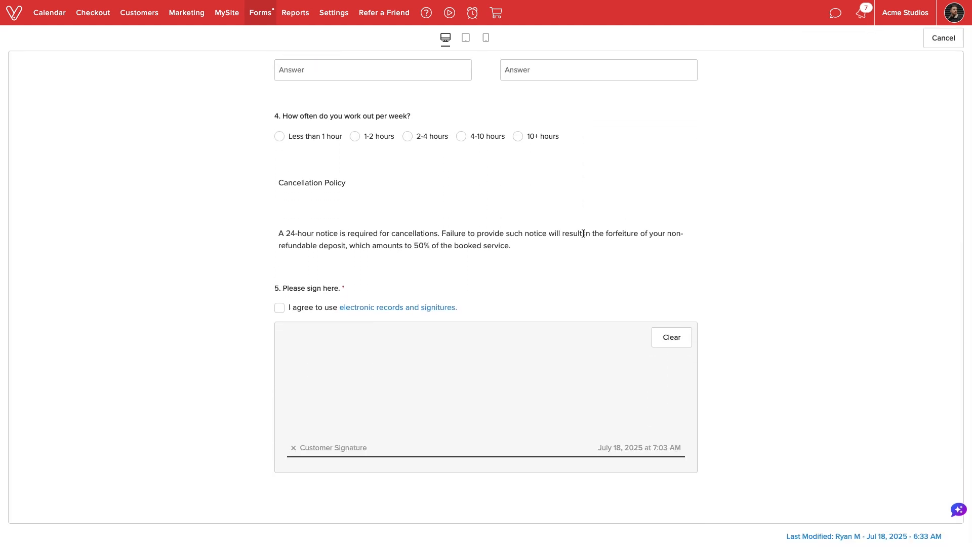
{"action": "left_click", "coordinate": [934, 40]}
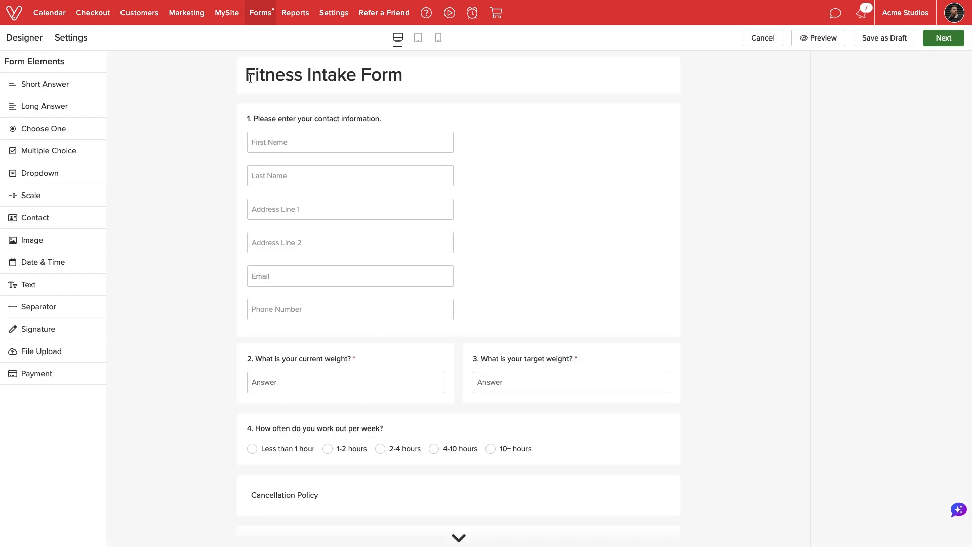
In the form's settings, make the form mandatory for all clients and have it expire after 6 months
{"action": "left_click", "coordinate": [78, 40]}
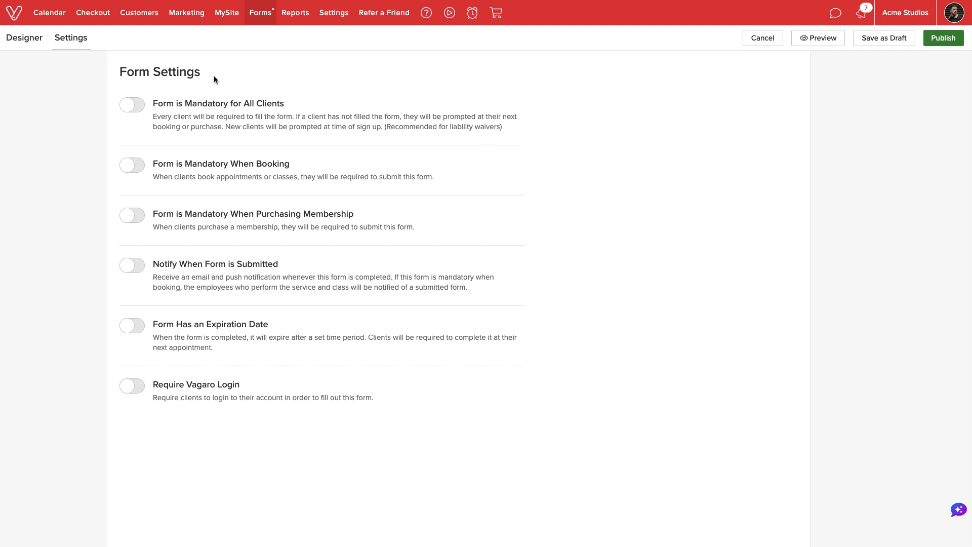
{"action": "left_click", "coordinate": [134, 106]}
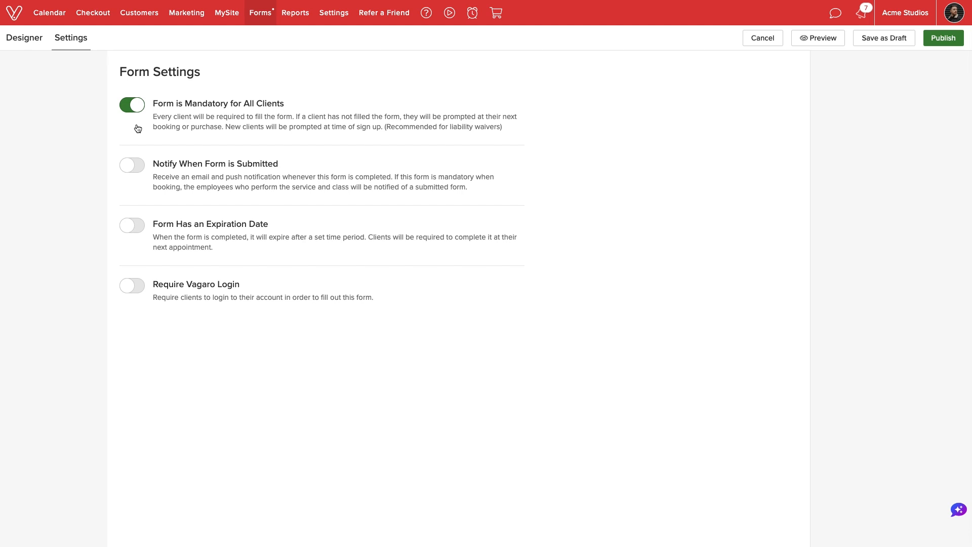
{"action": "left_click", "coordinate": [132, 225]}
{"action": "double_click", "coordinate": [160, 287]}
{"action": "type", "text": "6"}
{"action": "left_click", "coordinate": [136, 286]}
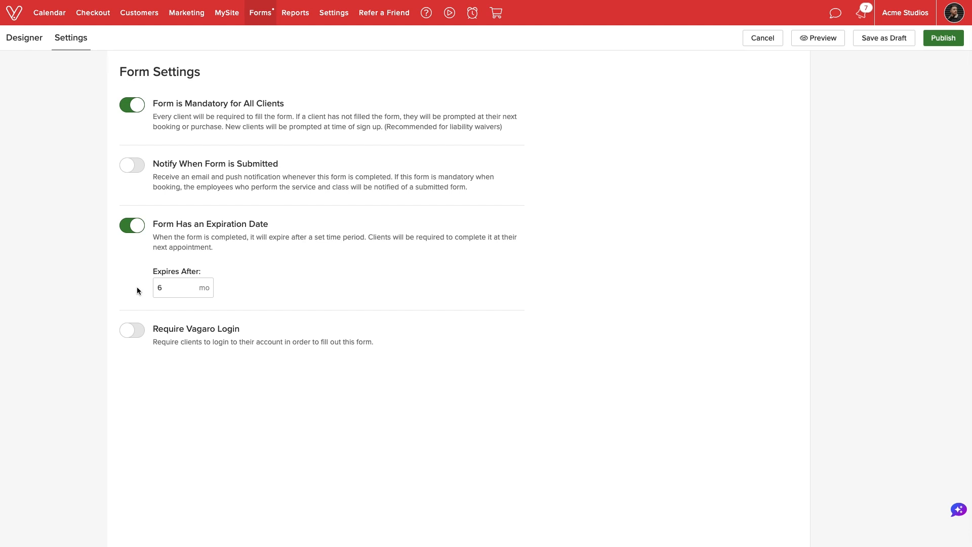
Require the form every time a Personal Fitness Training service is booked, instead of making it mandatory for all clients
{"action": "left_click", "coordinate": [129, 106]}
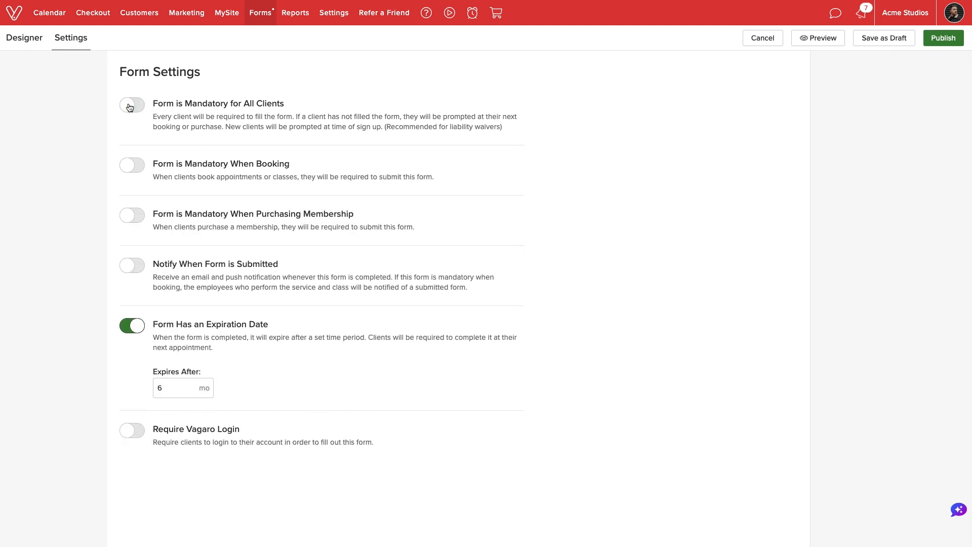
{"action": "left_click", "coordinate": [133, 166]}
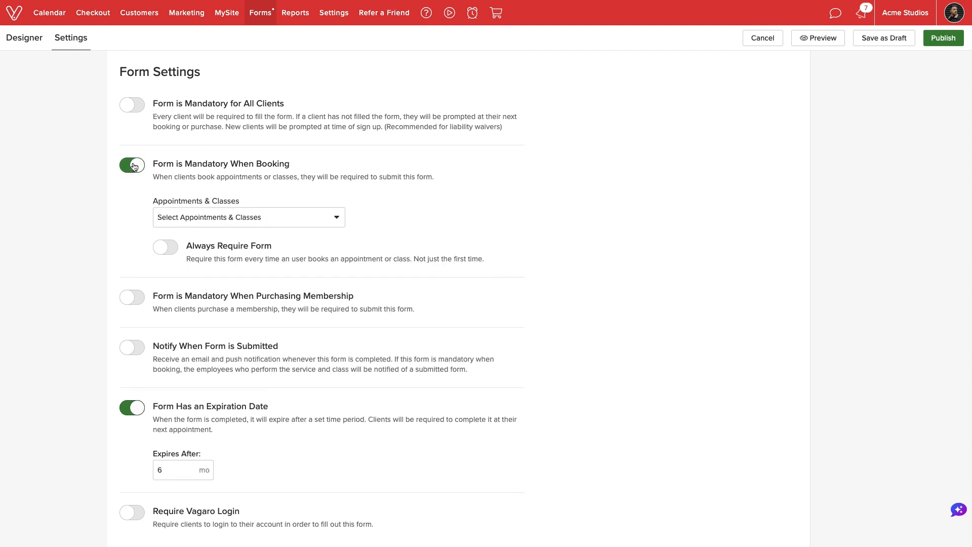
{"action": "left_click", "coordinate": [184, 216]}
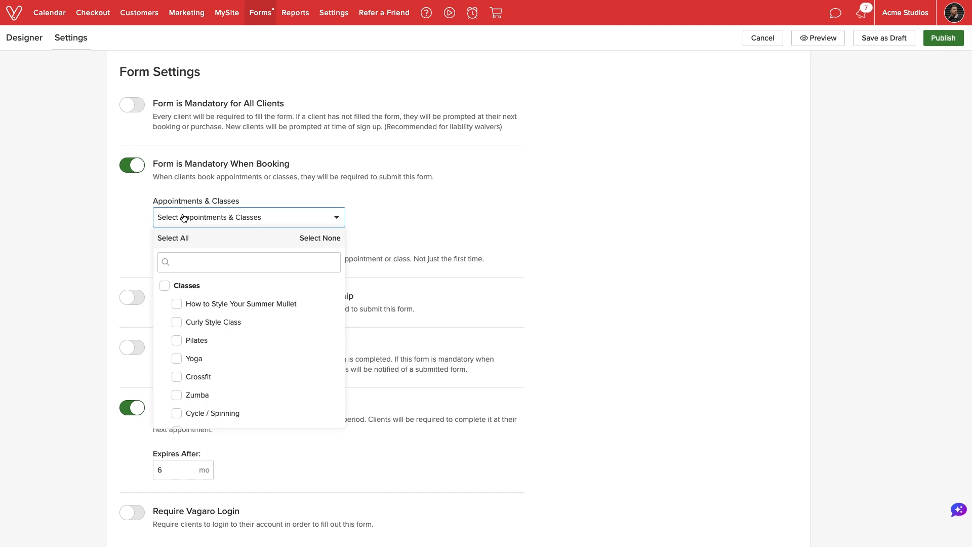
{"action": "scroll", "coordinate": [210, 320], "scroll_direction": "down", "scroll_amount": 2}
{"action": "scroll", "coordinate": [213, 322], "scroll_direction": "down", "scroll_amount": 5}
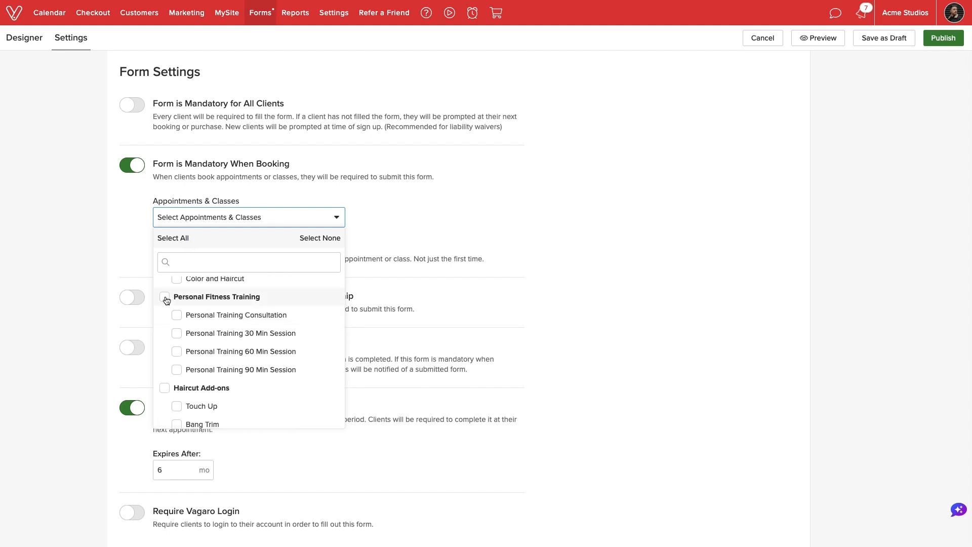
{"action": "left_click", "coordinate": [165, 297]}
{"action": "left_click", "coordinate": [372, 236]}
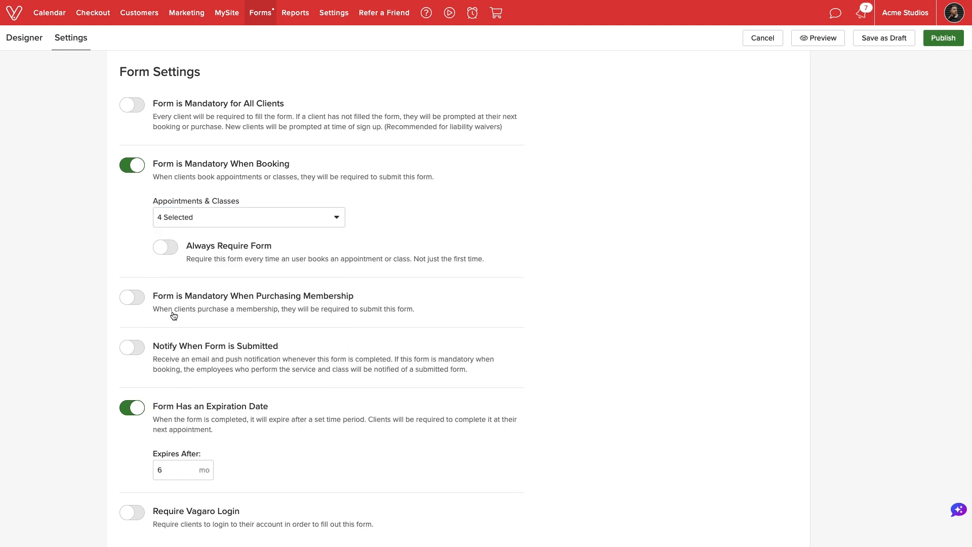
{"action": "left_click", "coordinate": [166, 249]}
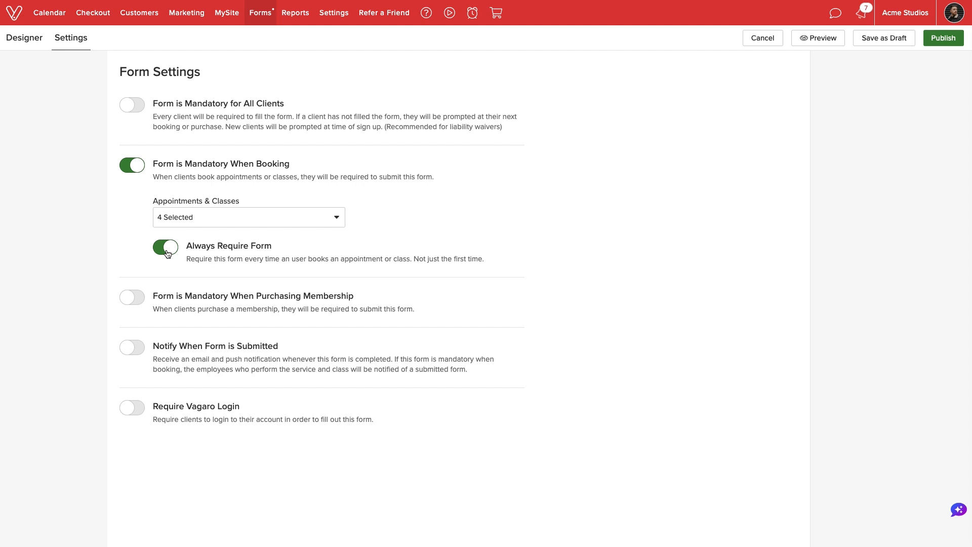
Try requiring the form for every Gold Membership and Platinum Membership purchase, and turn the membership requirement back off
{"action": "left_click", "coordinate": [130, 298]}
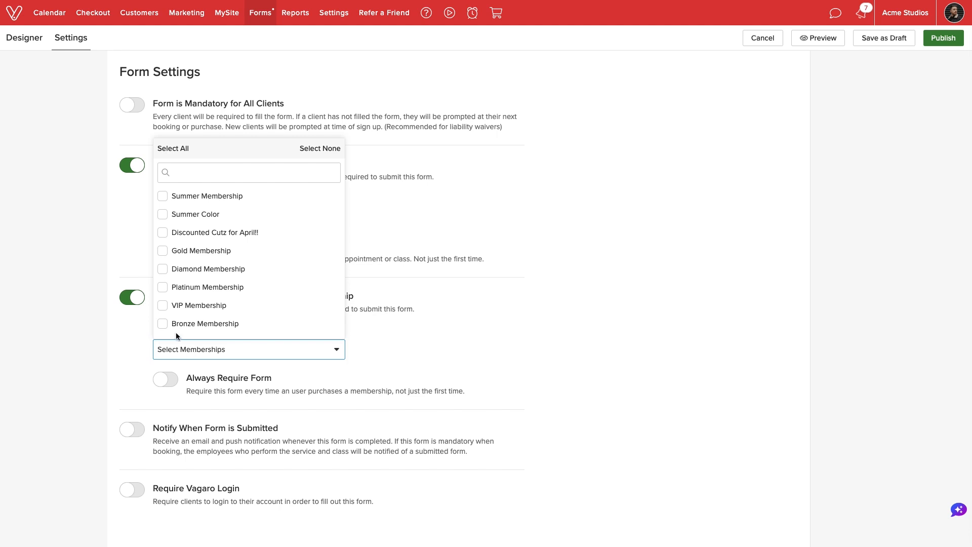
{"action": "left_click", "coordinate": [162, 251]}
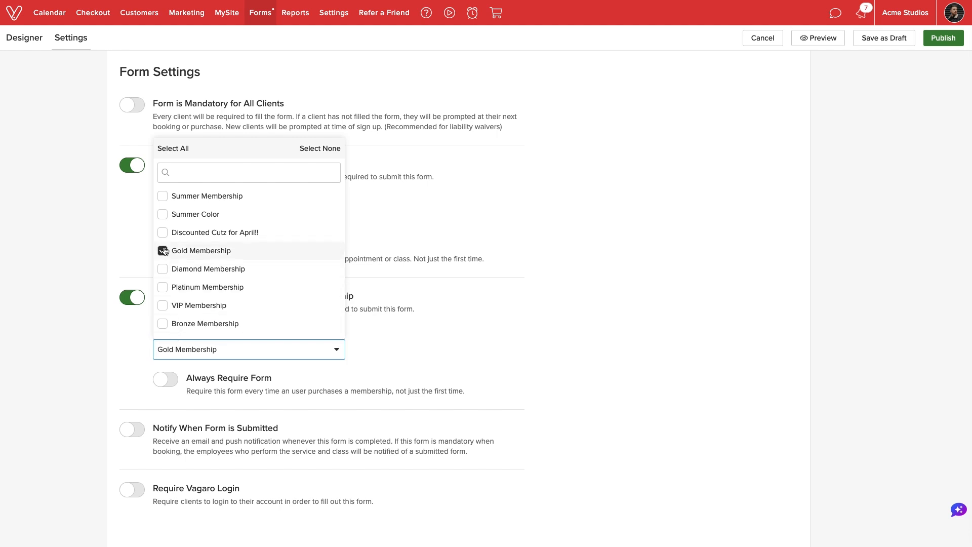
{"action": "left_click", "coordinate": [162, 287]}
{"action": "left_click", "coordinate": [137, 349]}
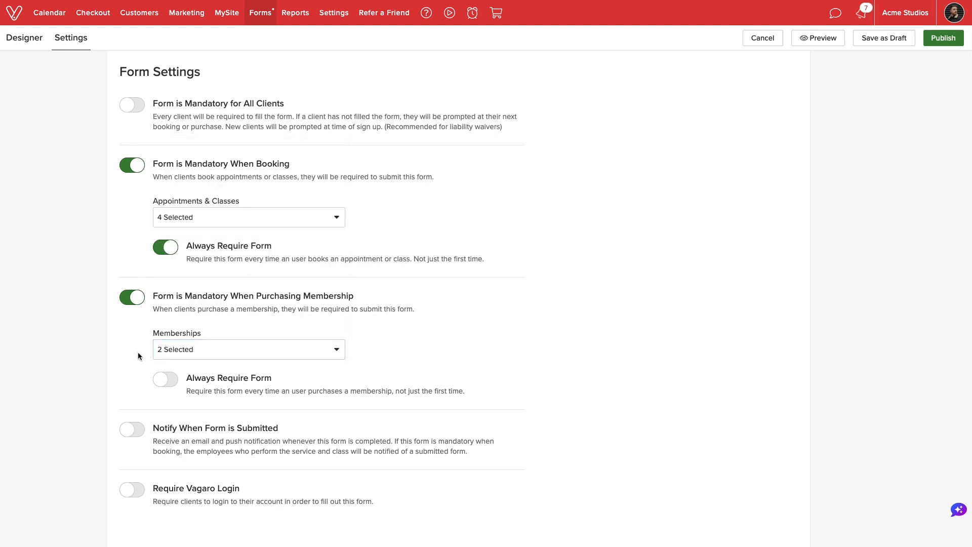
{"action": "left_click", "coordinate": [166, 378]}
{"action": "left_click", "coordinate": [133, 302]}
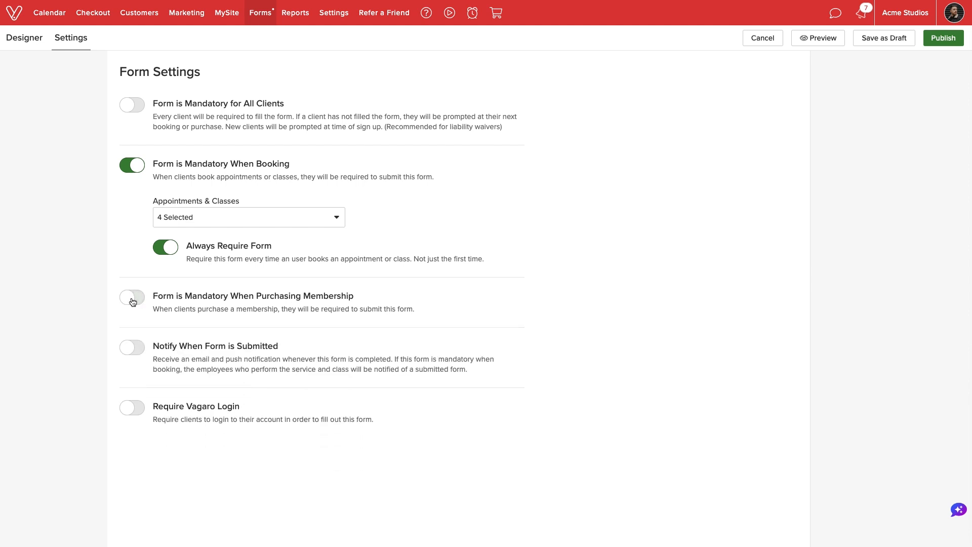
Turn on submission notifications and the Vagaro login requirement, and publish the form
{"action": "left_click", "coordinate": [135, 347]}
{"action": "left_click", "coordinate": [130, 409]}
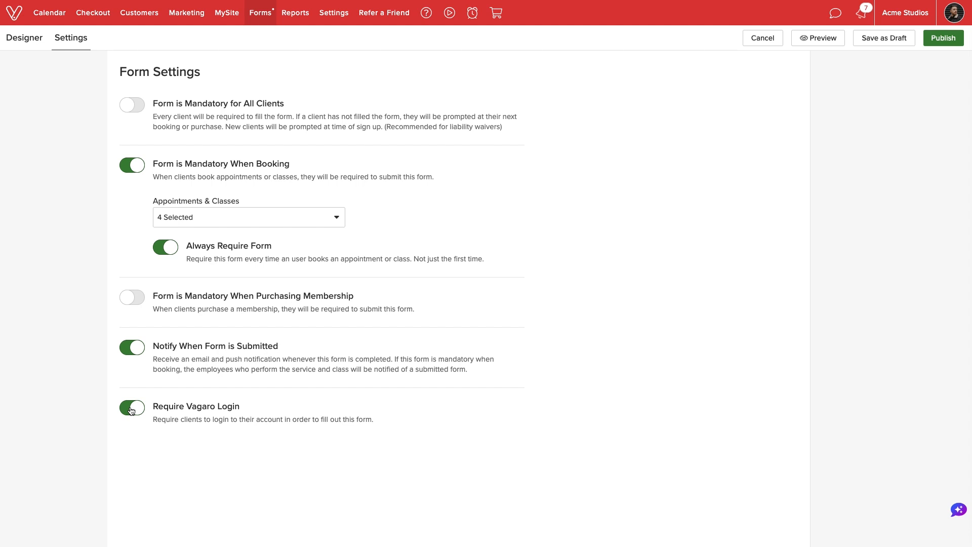
{"action": "left_click", "coordinate": [130, 410]}
{"action": "left_click", "coordinate": [130, 410]}
{"action": "left_click", "coordinate": [935, 42]}
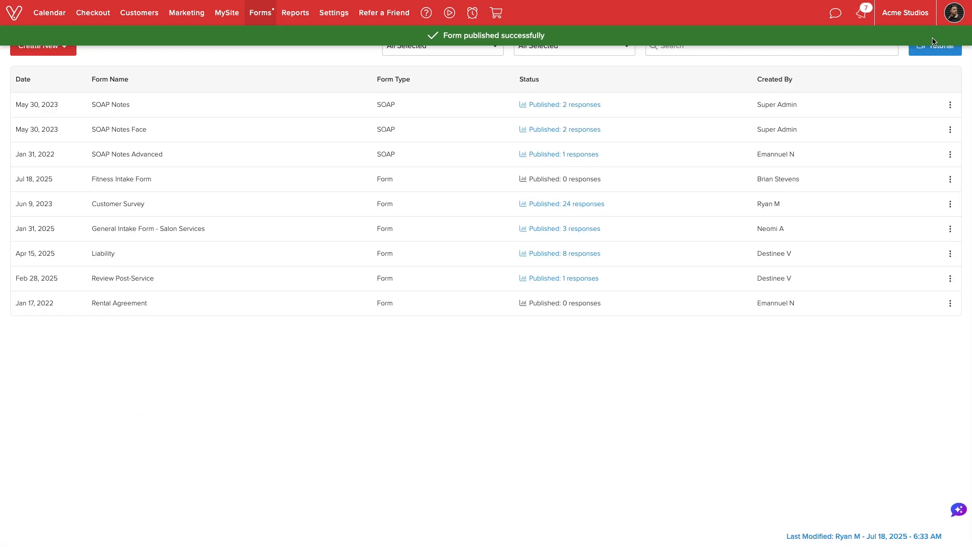